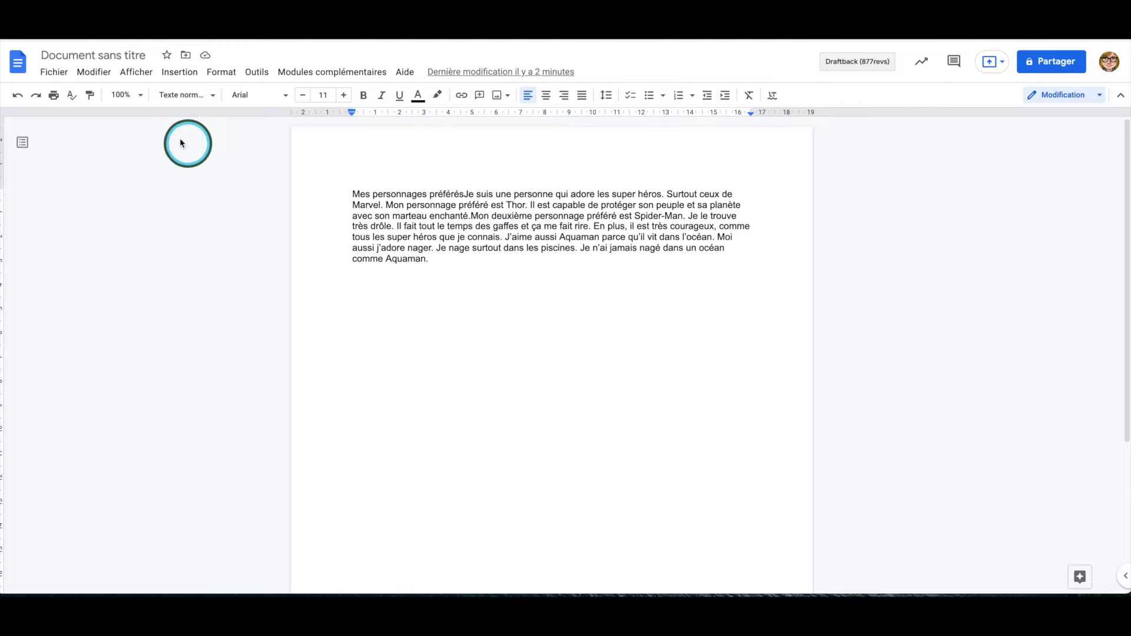
# Step: Rename the untitled document as "Mes personnages préférés", removing the rest of the suggested sentence from the name
pyautogui.click(96, 57)
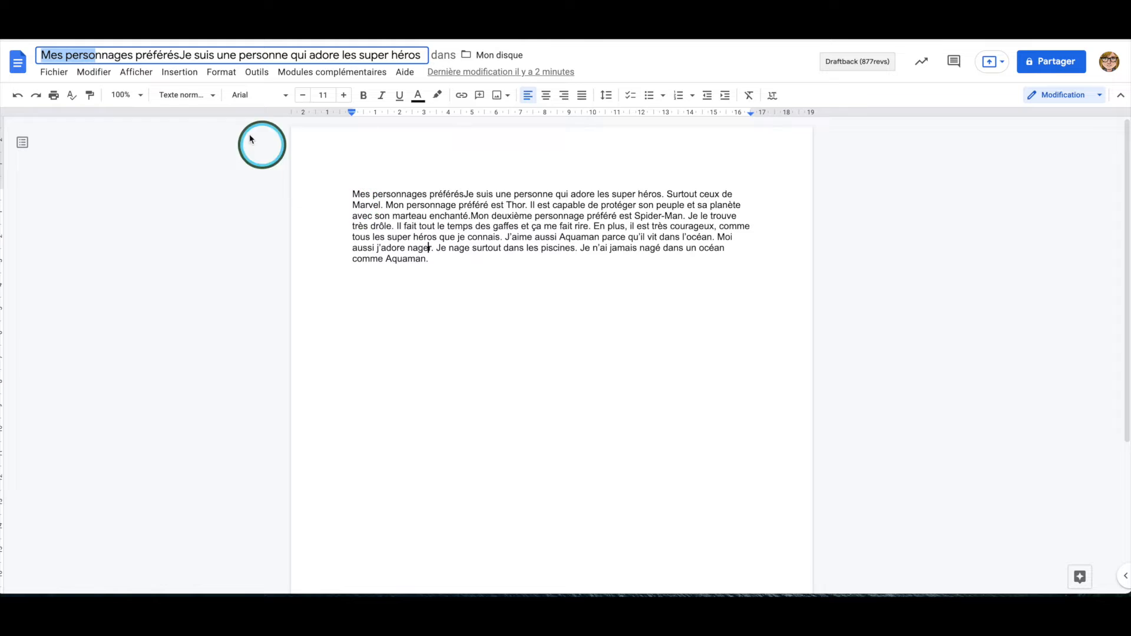
pyautogui.click(184, 58)
pyautogui.moveTo(420, 56); pyautogui.dragTo(179, 52)
pyautogui.press('BackSpace')
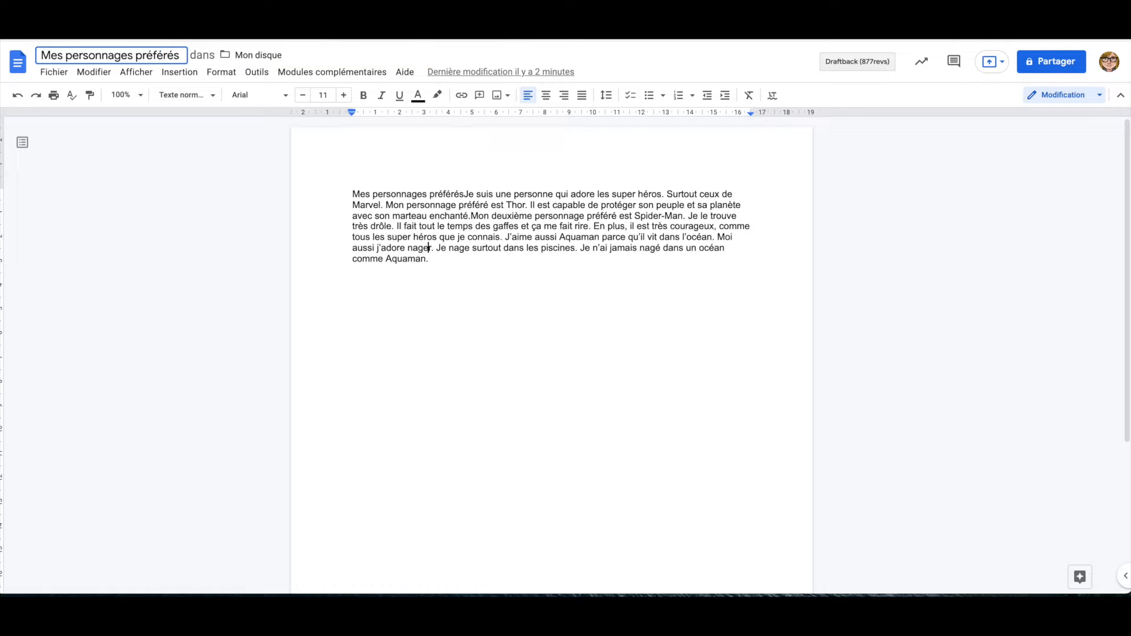
pyautogui.click(421, 228)
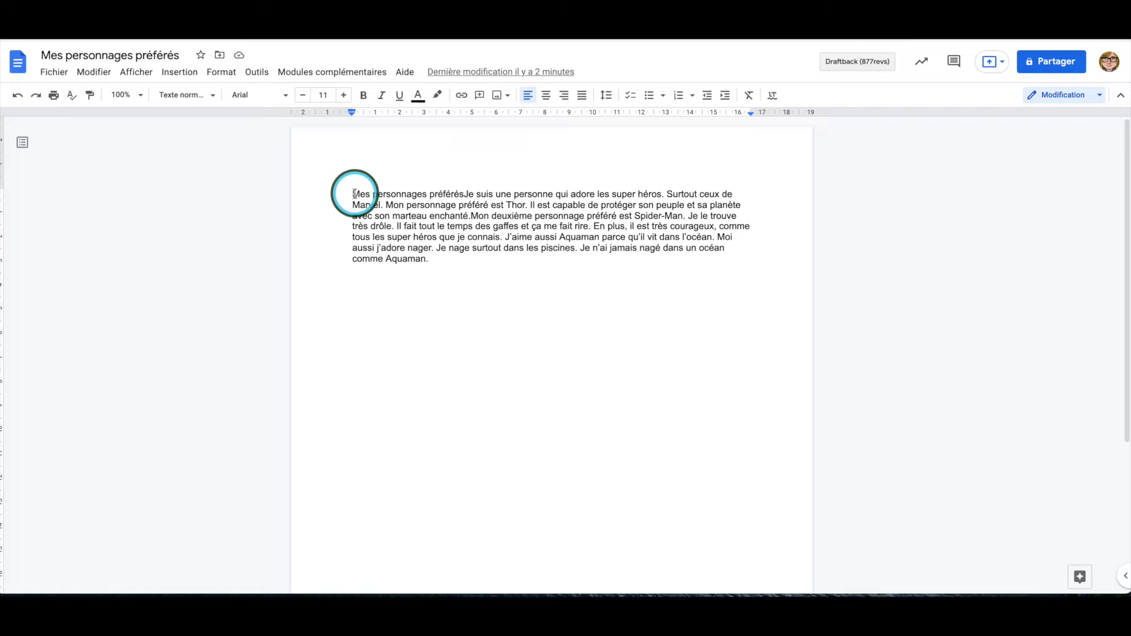
# Step: Set the words "Mes personnages préférés" at the start of the text to the Comfortaa font at size 14
pyautogui.moveTo(354, 193); pyautogui.dragTo(463, 192)
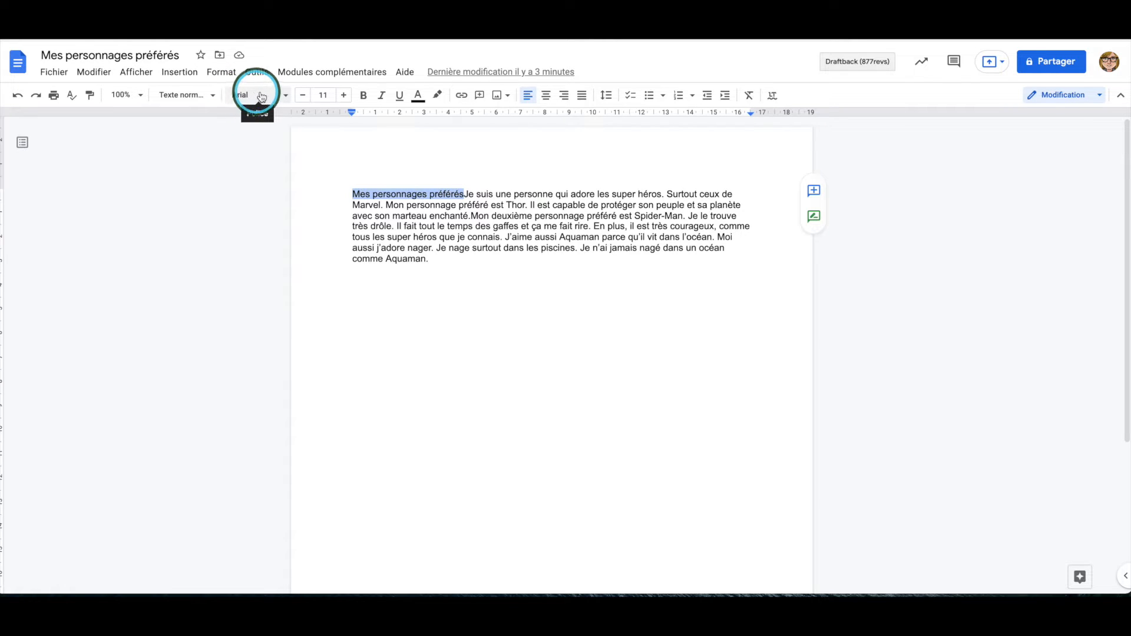
pyautogui.click(286, 95)
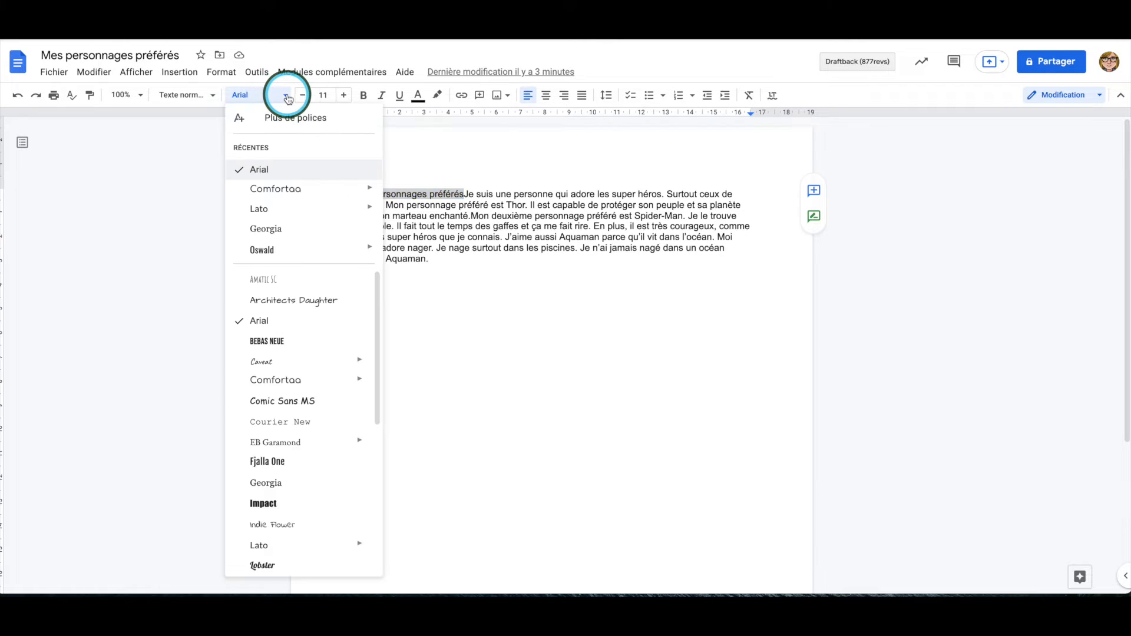
pyautogui.click(258, 188)
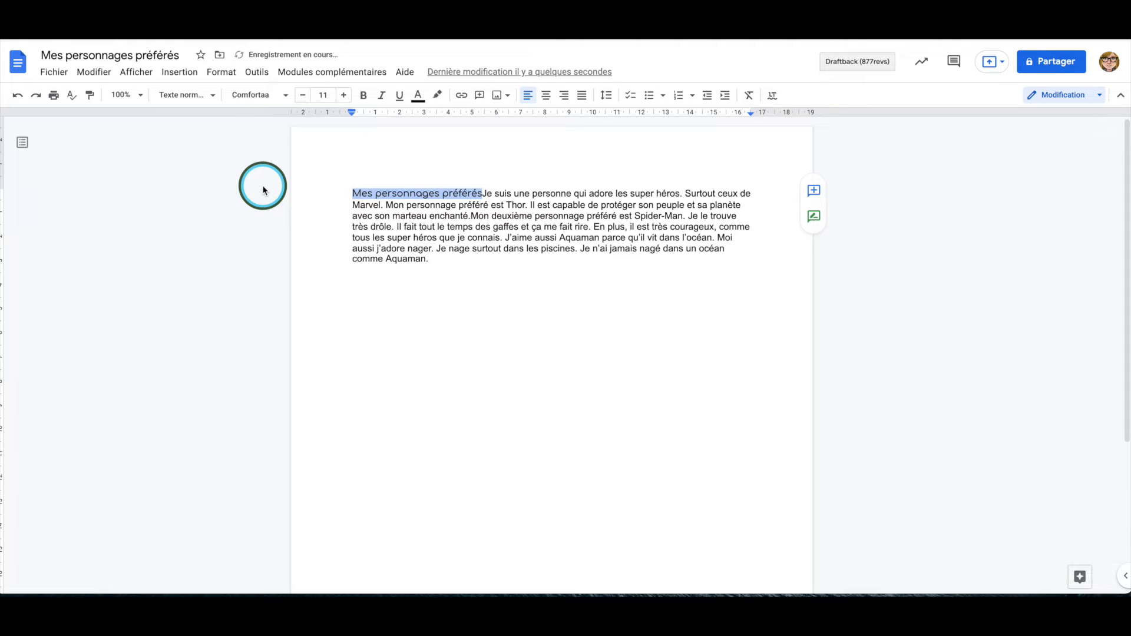
pyautogui.click(344, 96)
pyautogui.click(343, 96)
pyautogui.click(344, 95)
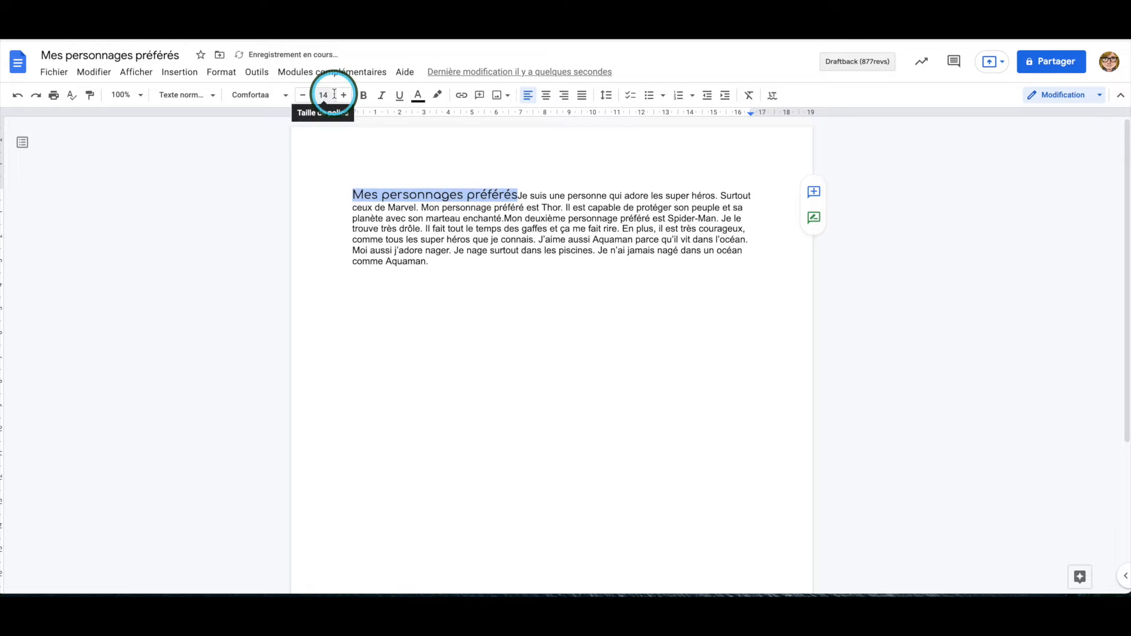
# Step: Try font size 60 on the title words and set them back to size 14
pyautogui.click(324, 95)
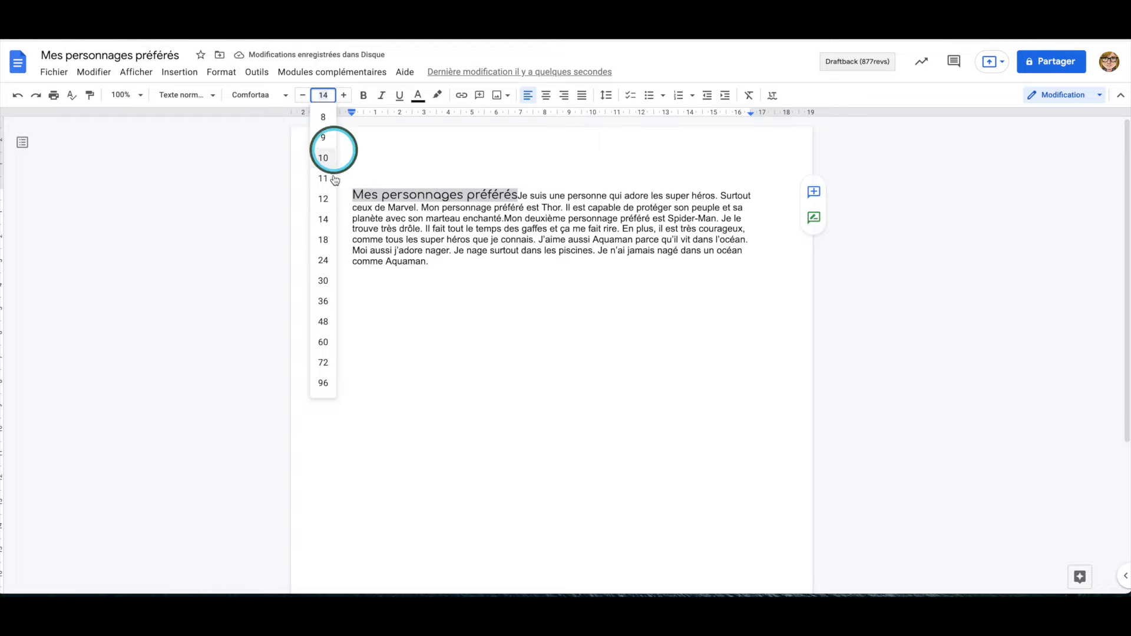
pyautogui.click(324, 345)
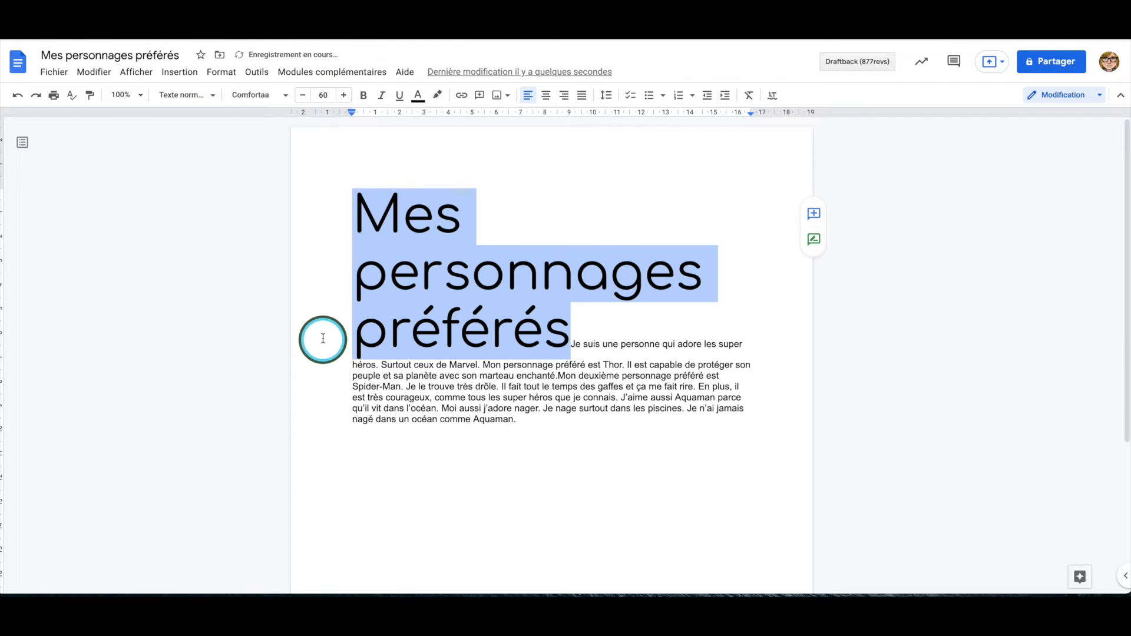
pyautogui.click(330, 94)
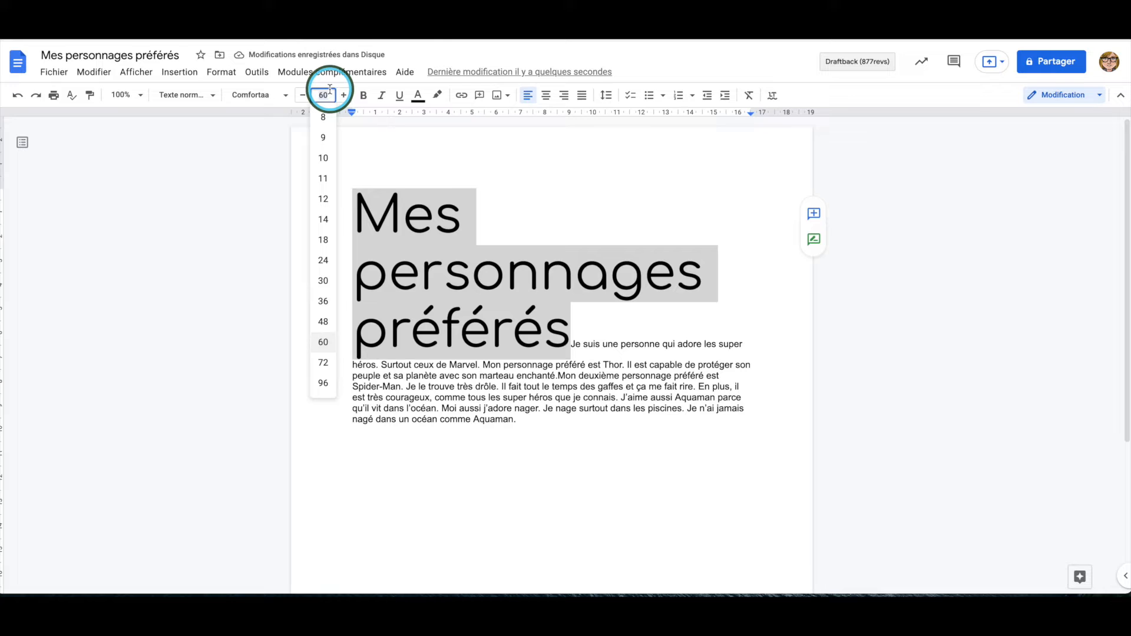
pyautogui.write('14')
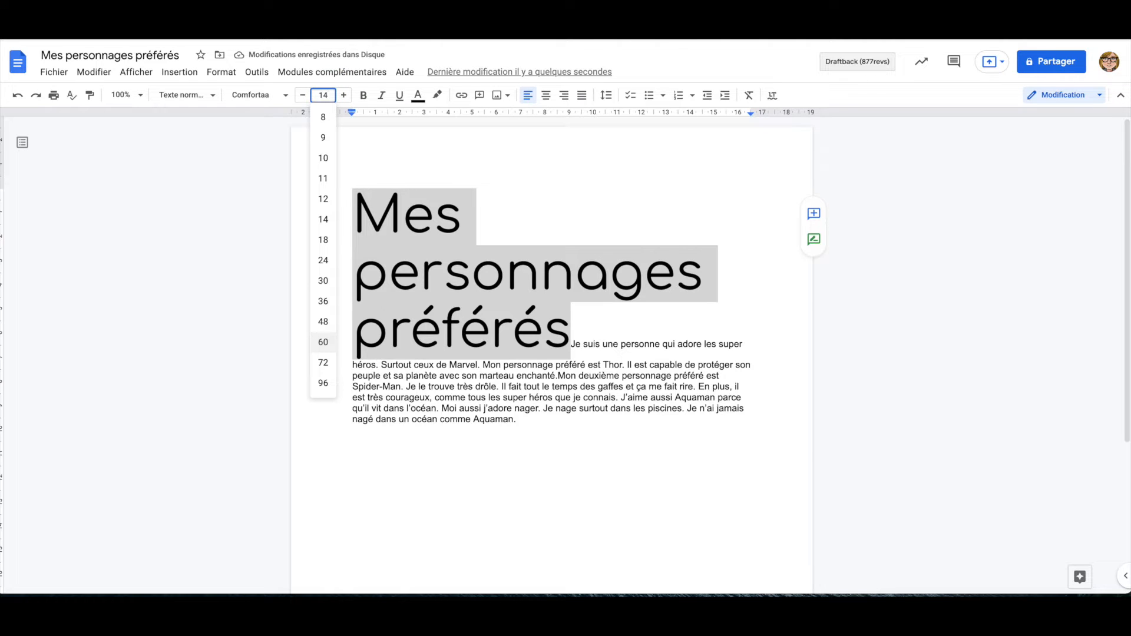
pyautogui.press('Return')
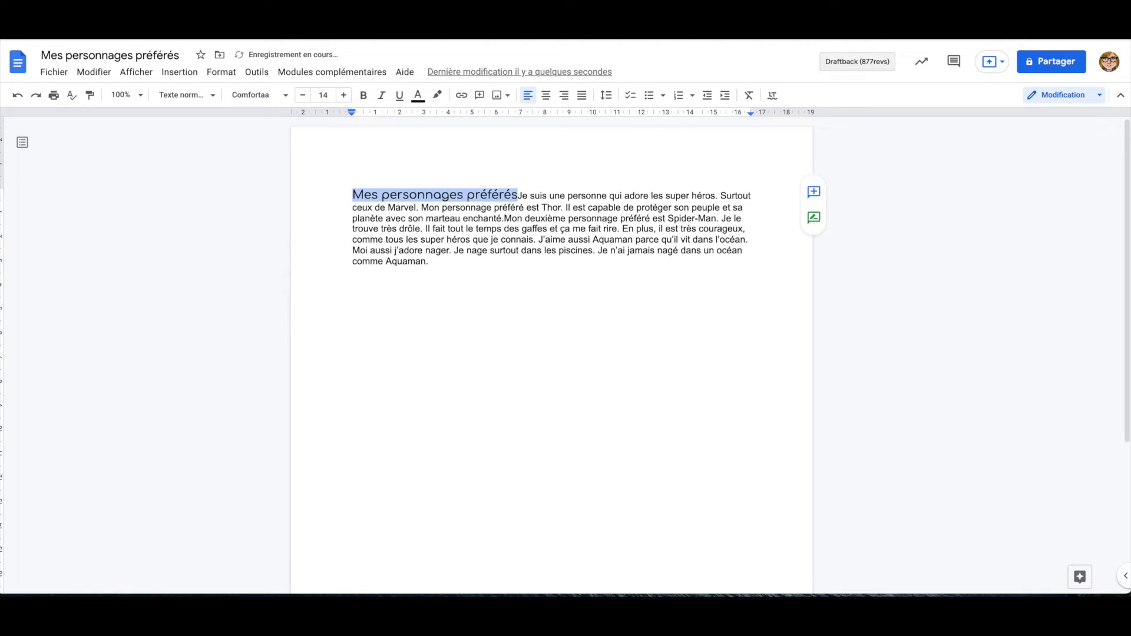
# Step: Make the title words bold, underlined and italic, and colour them purple
pyautogui.click(365, 99)
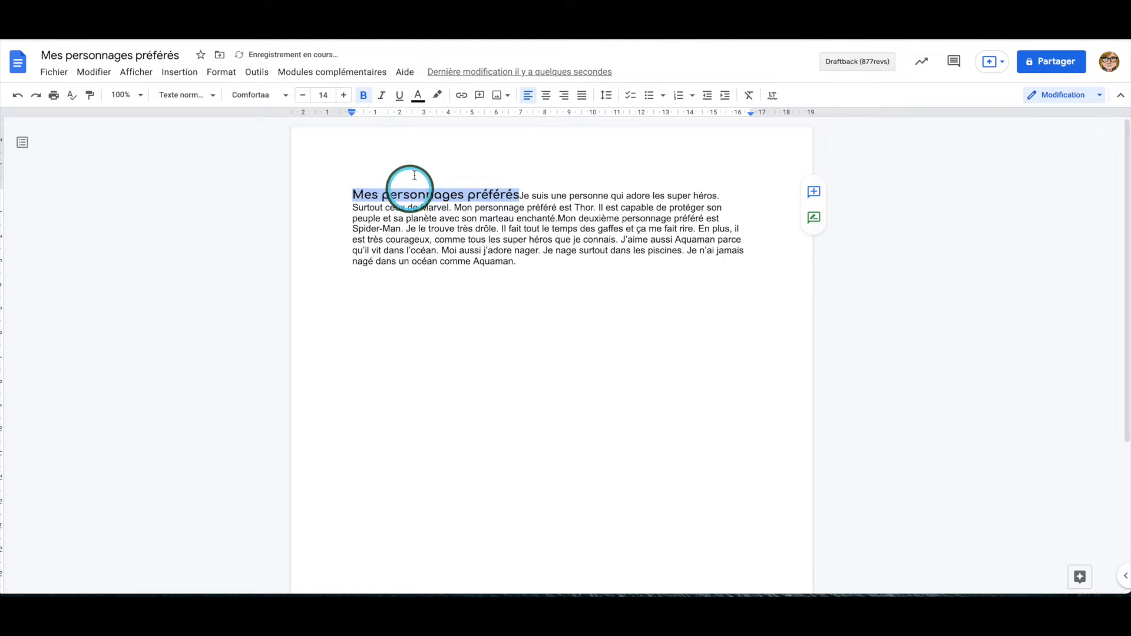
pyautogui.click(400, 99)
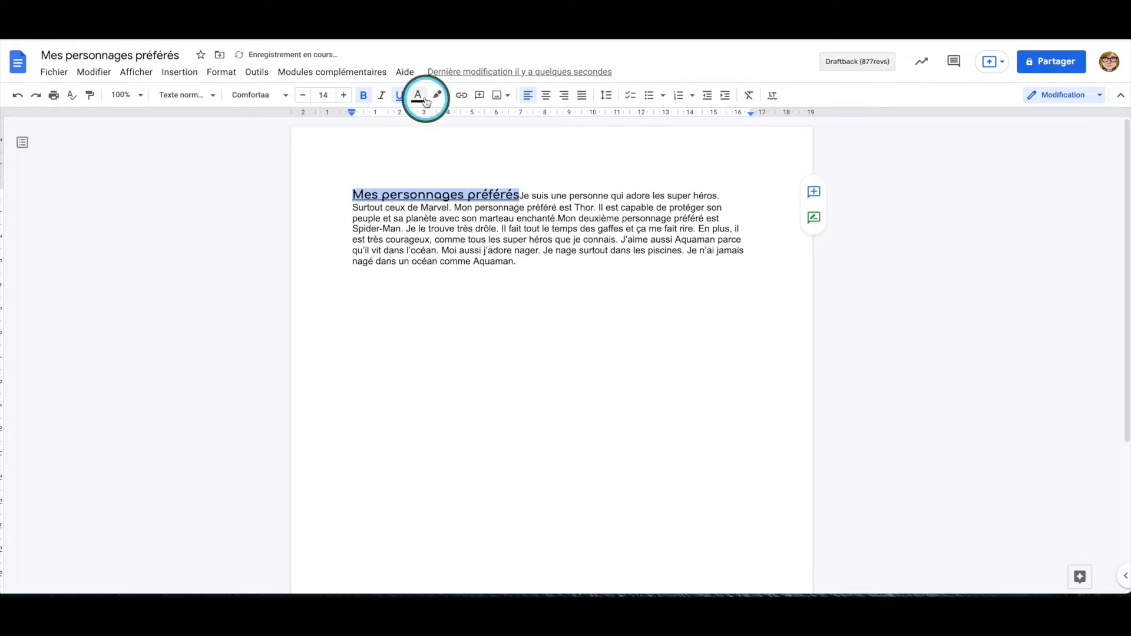
pyautogui.click(382, 99)
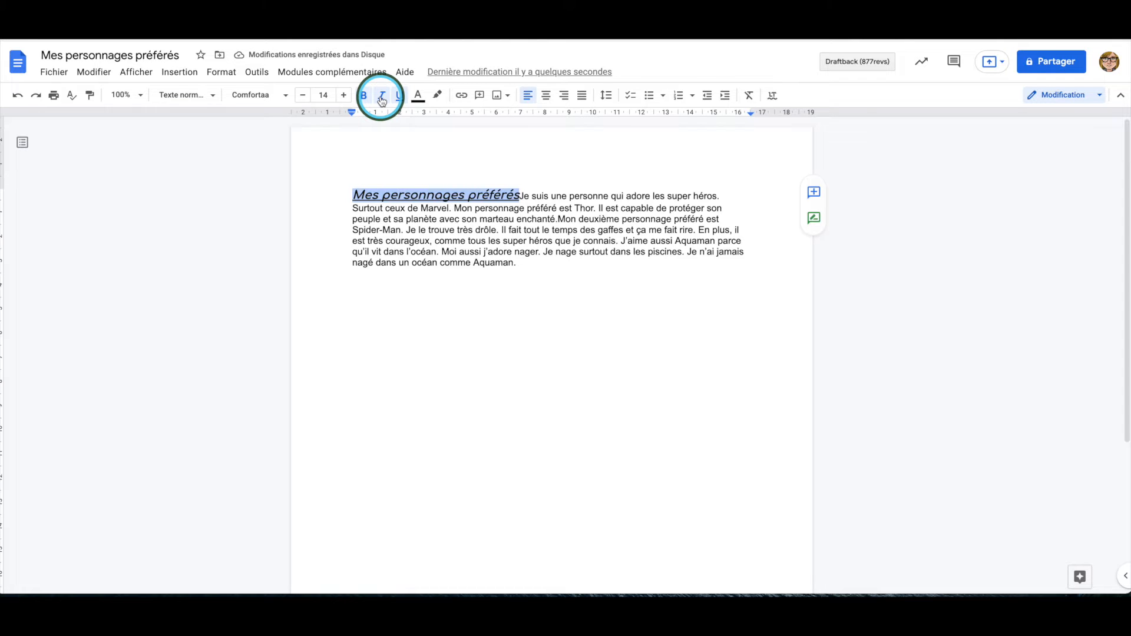
pyautogui.click(418, 96)
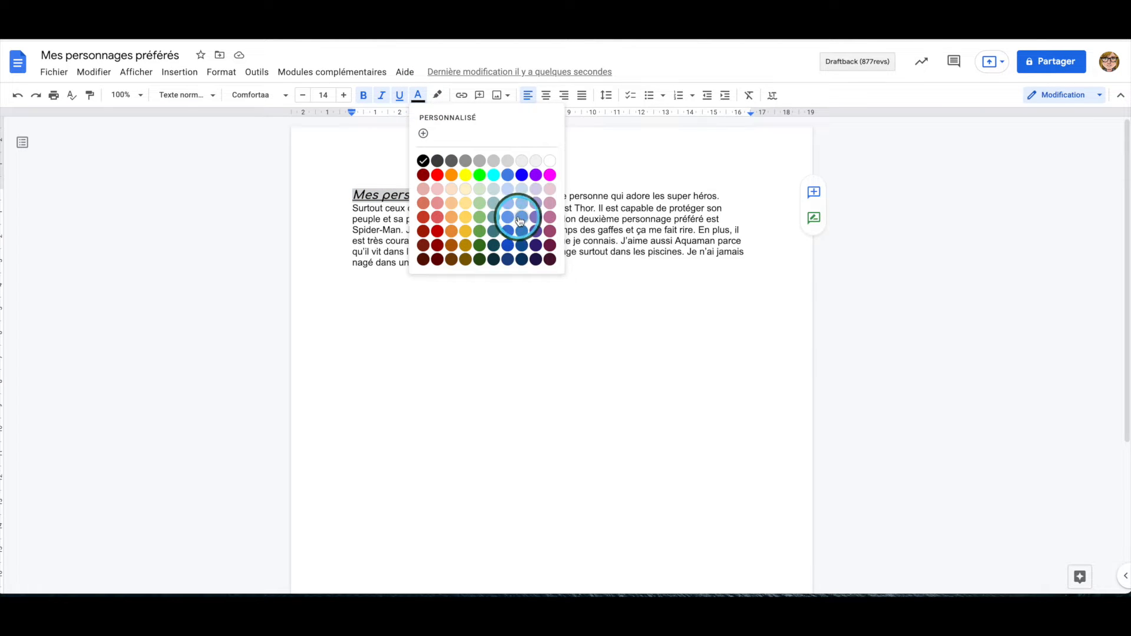
pyautogui.click(536, 176)
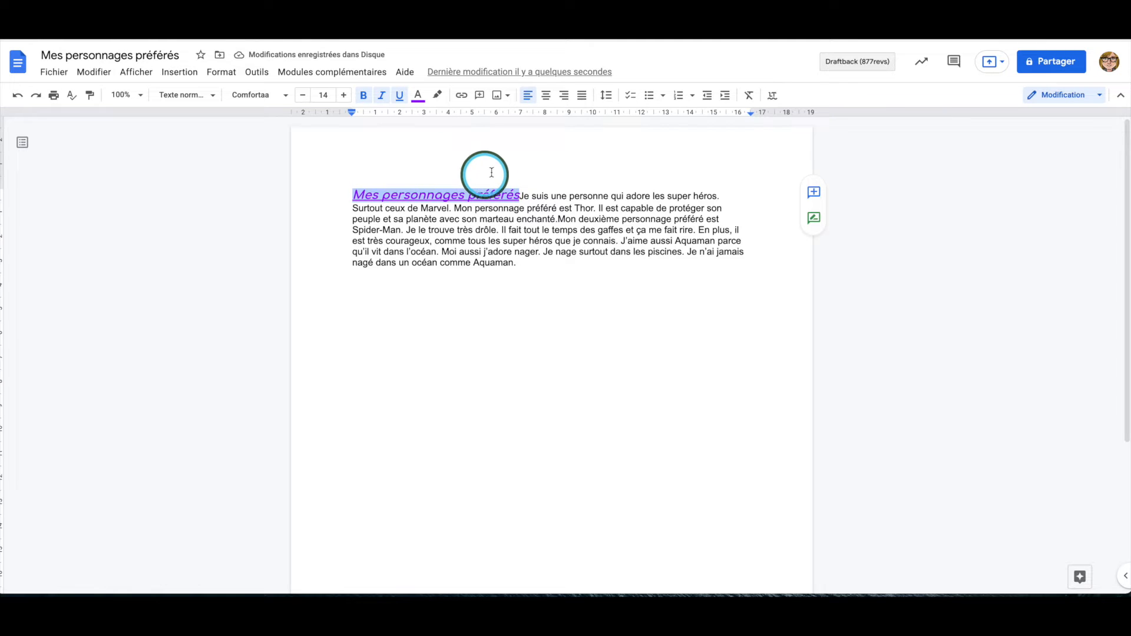
# Step: Separate the title from the body text by inserting two line breaks after "préférés"
pyautogui.click(507, 168)
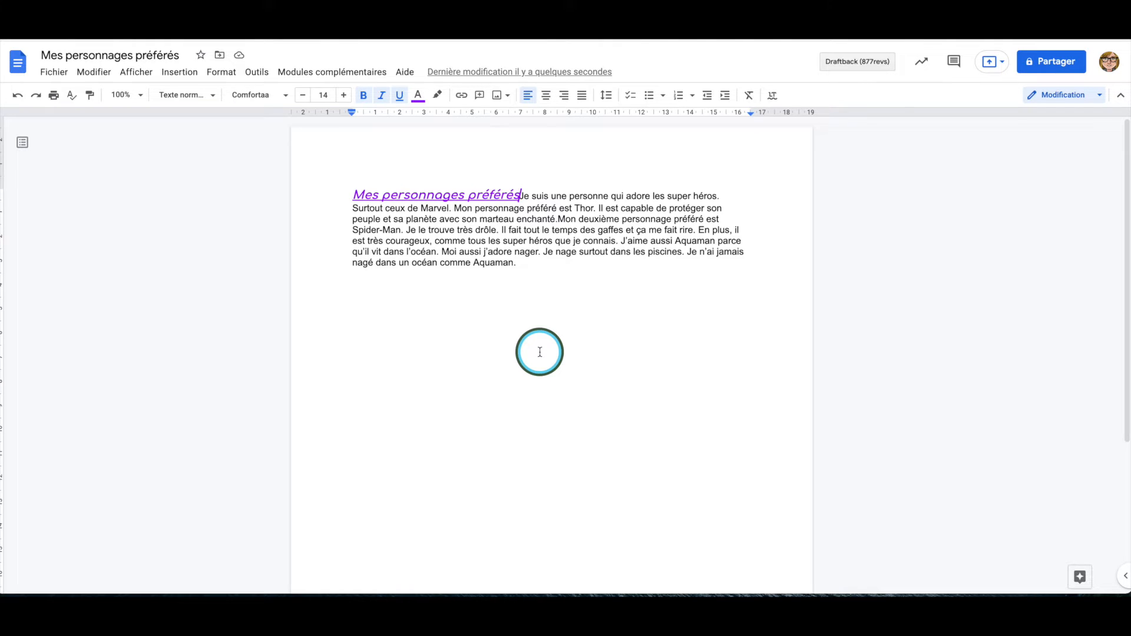
pyautogui.moveTo(540, 351); pyautogui.dragTo(540, 352)
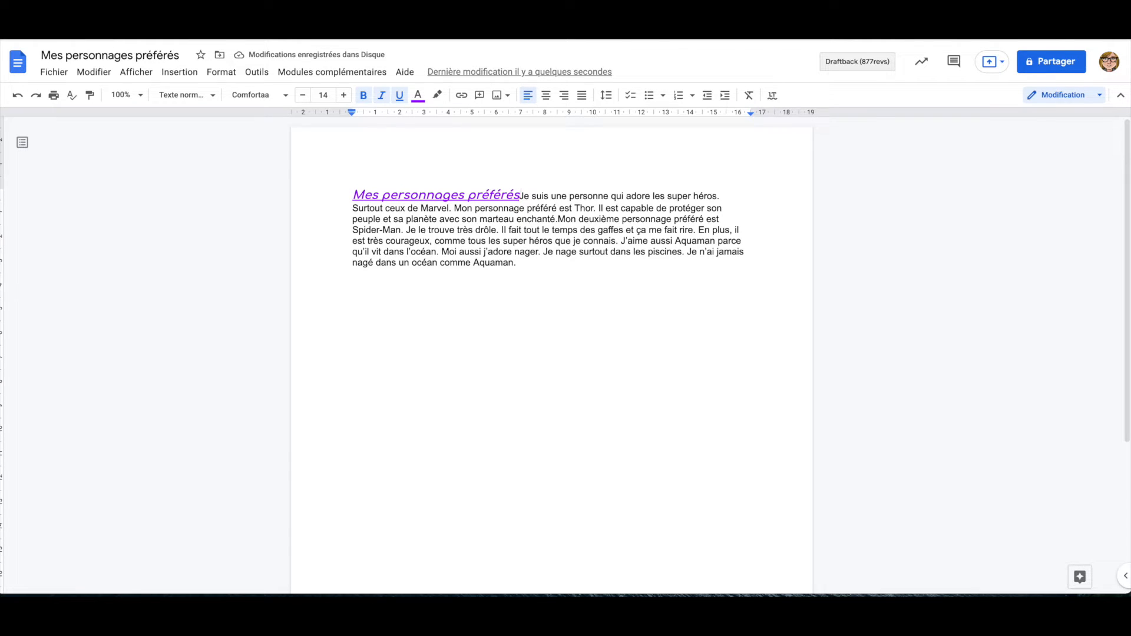
pyautogui.press('Return')
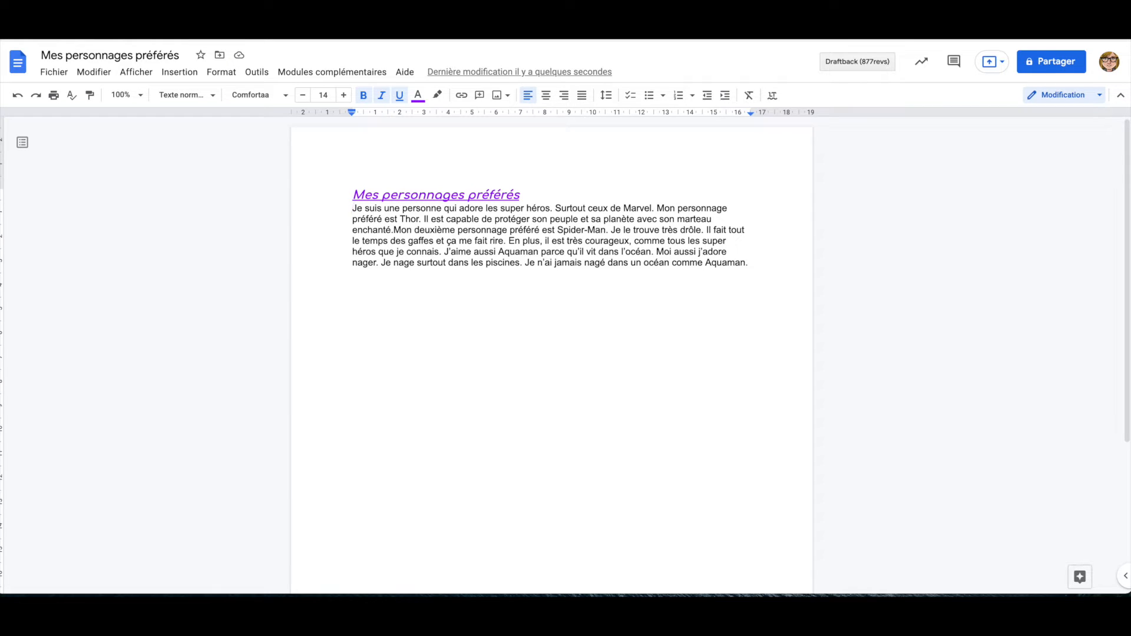
pyautogui.press('Return')
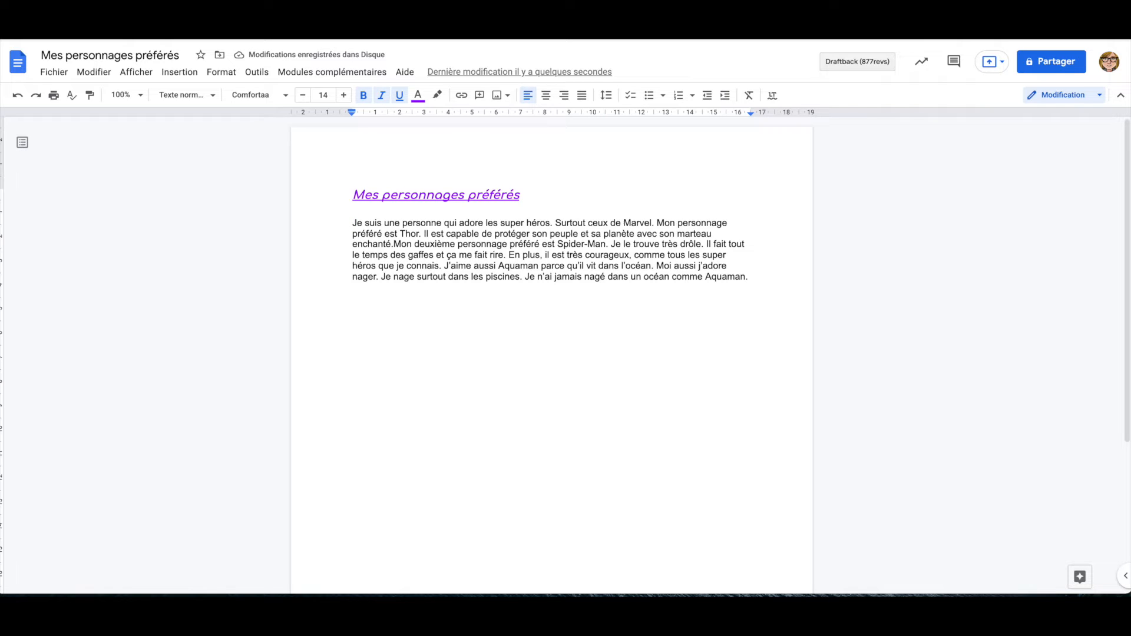
pyautogui.click(679, 367)
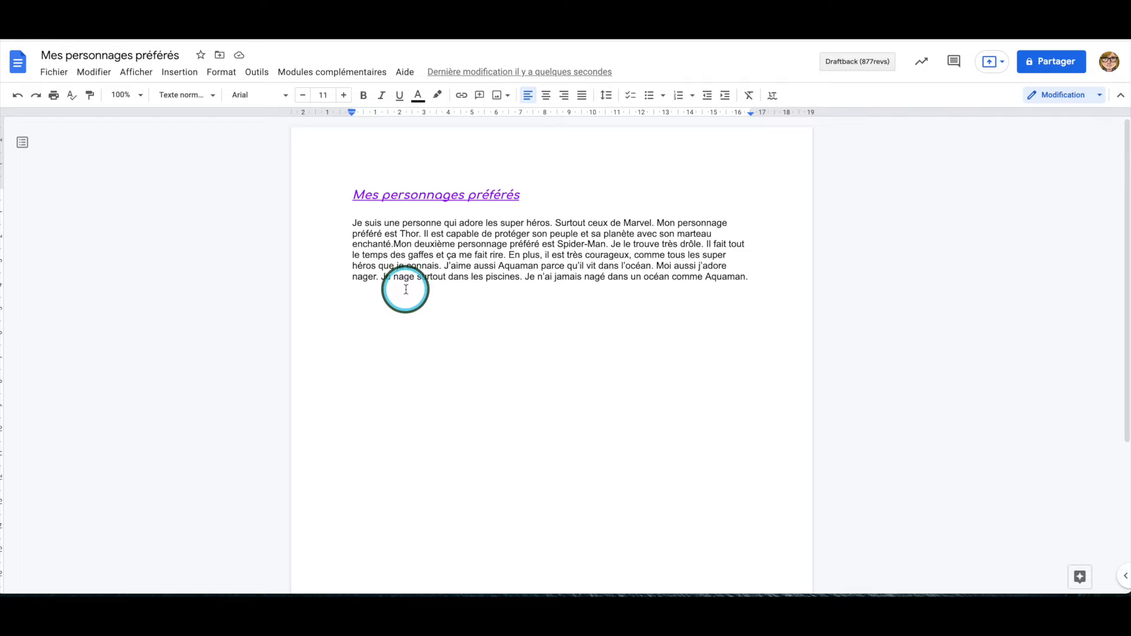
# Step: Split the body into three paragraphs separated by blank lines, breaking before "Mon deuxième personnage" and "J'aime aussi Aquaman"
pyautogui.click(394, 244)
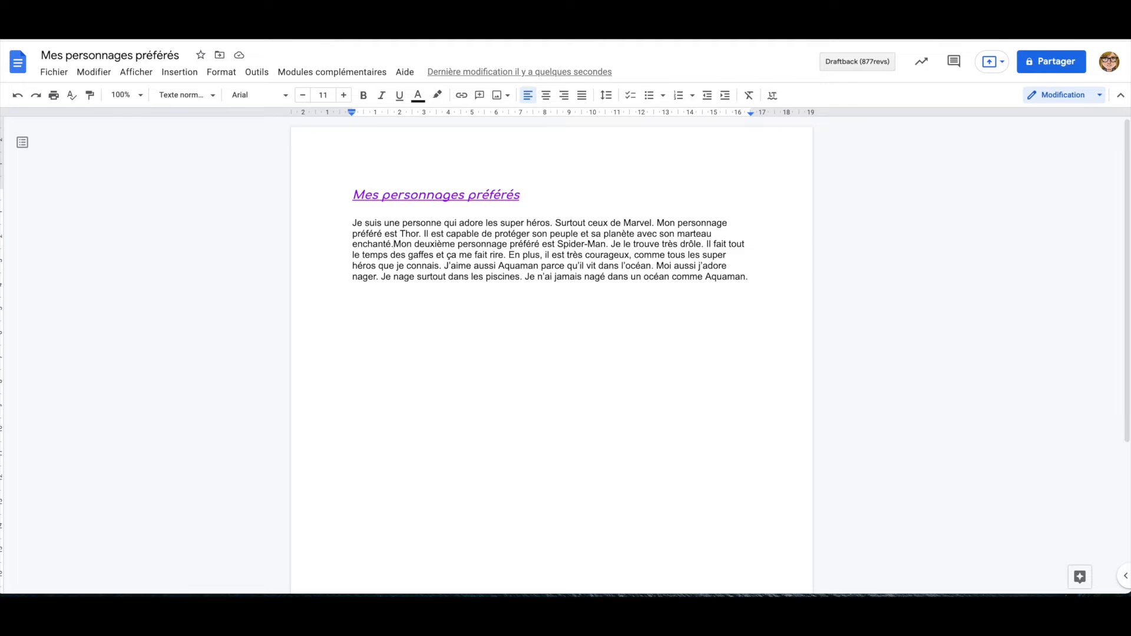
pyautogui.press('Return')
pyautogui.press('Return')
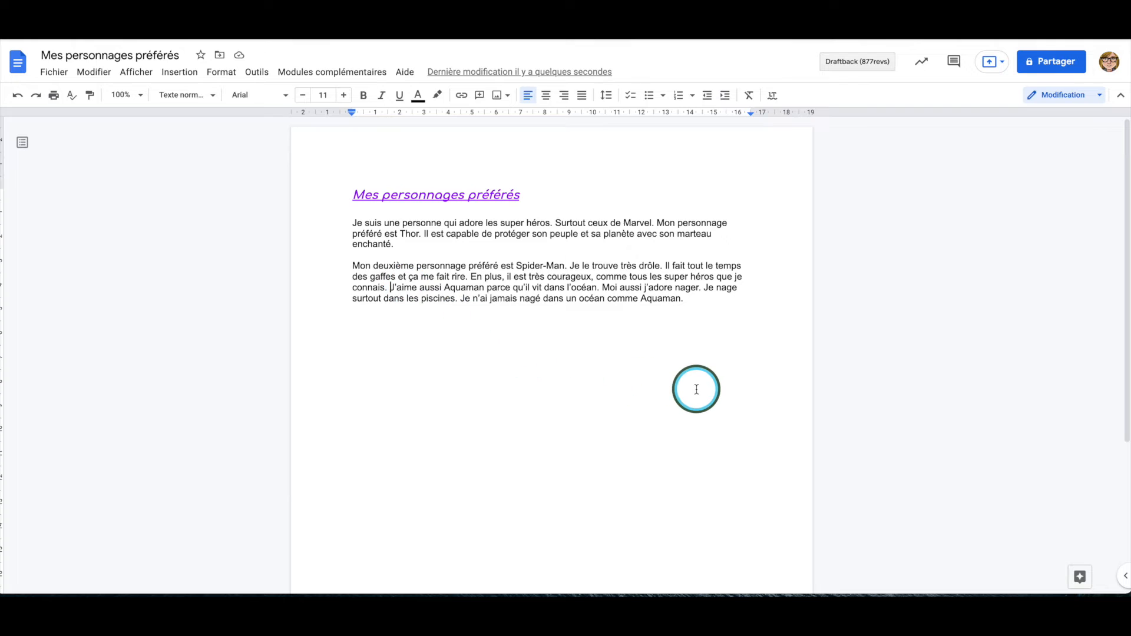
pyautogui.press('Return')
pyautogui.press('Return')
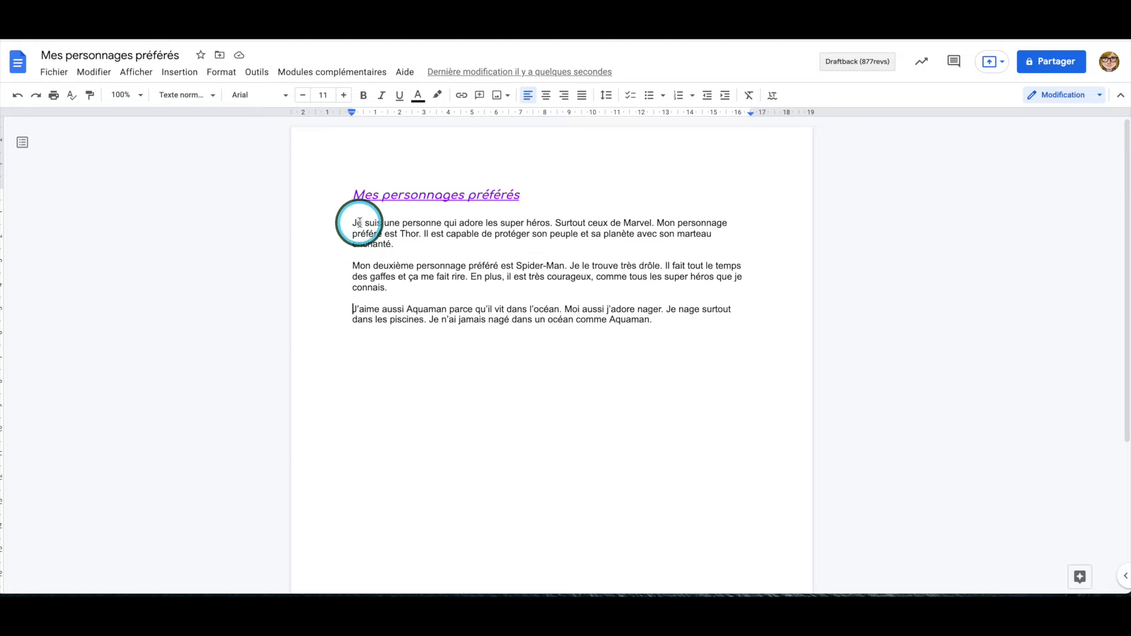
# Step: Set the line spacing of all three body paragraphs to 1,5 and justify them
pyautogui.moveTo(353, 224); pyautogui.dragTo(656, 322)
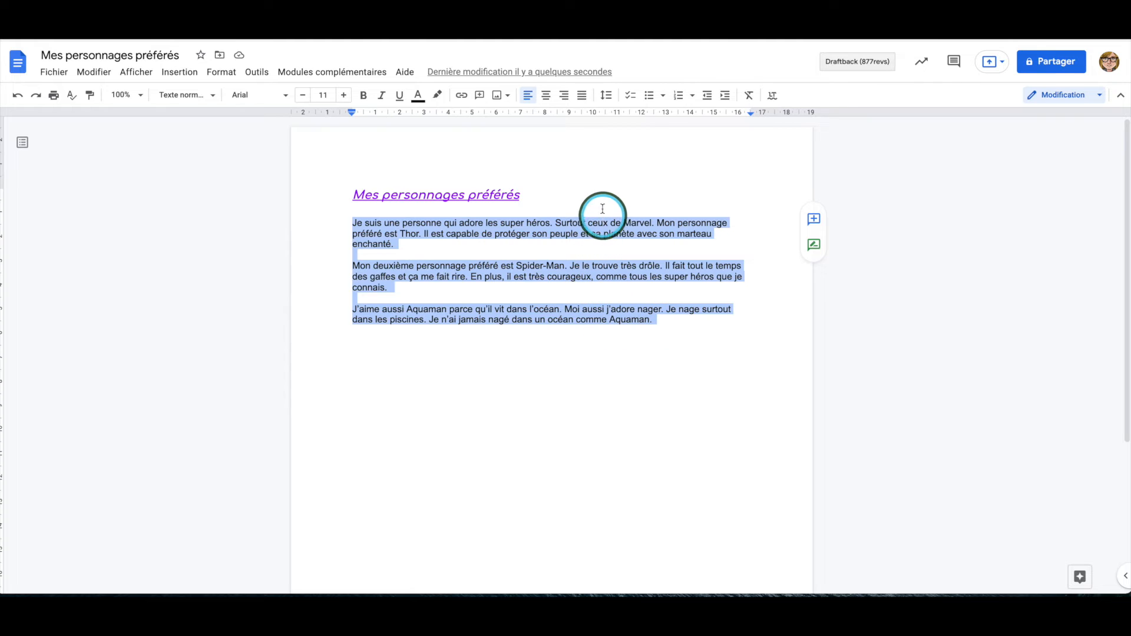
pyautogui.click(608, 101)
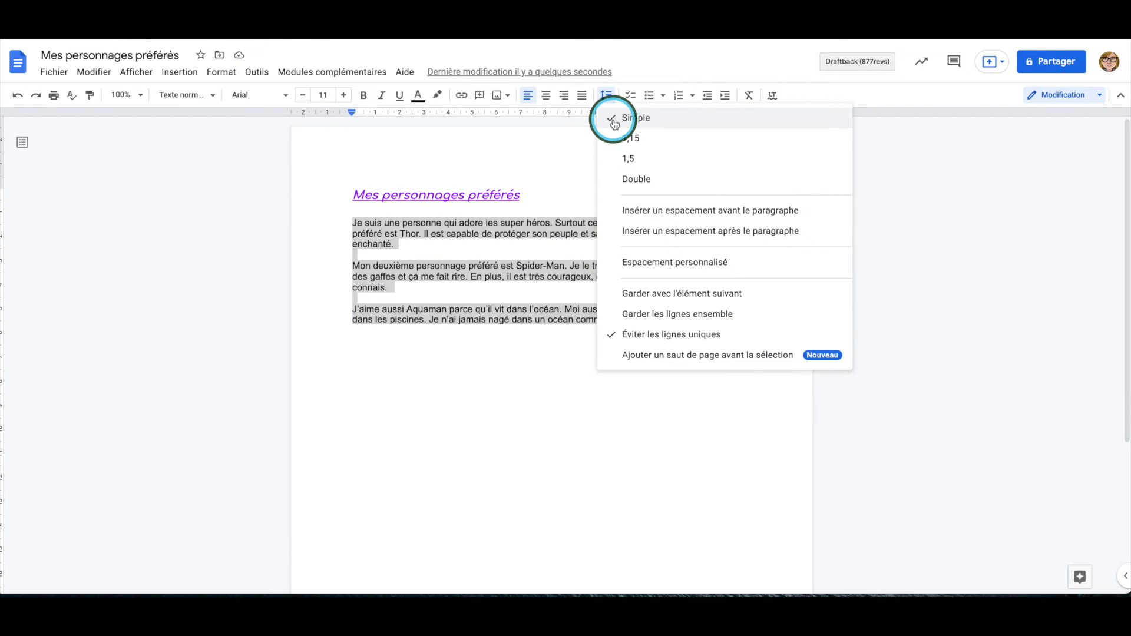
pyautogui.click(631, 160)
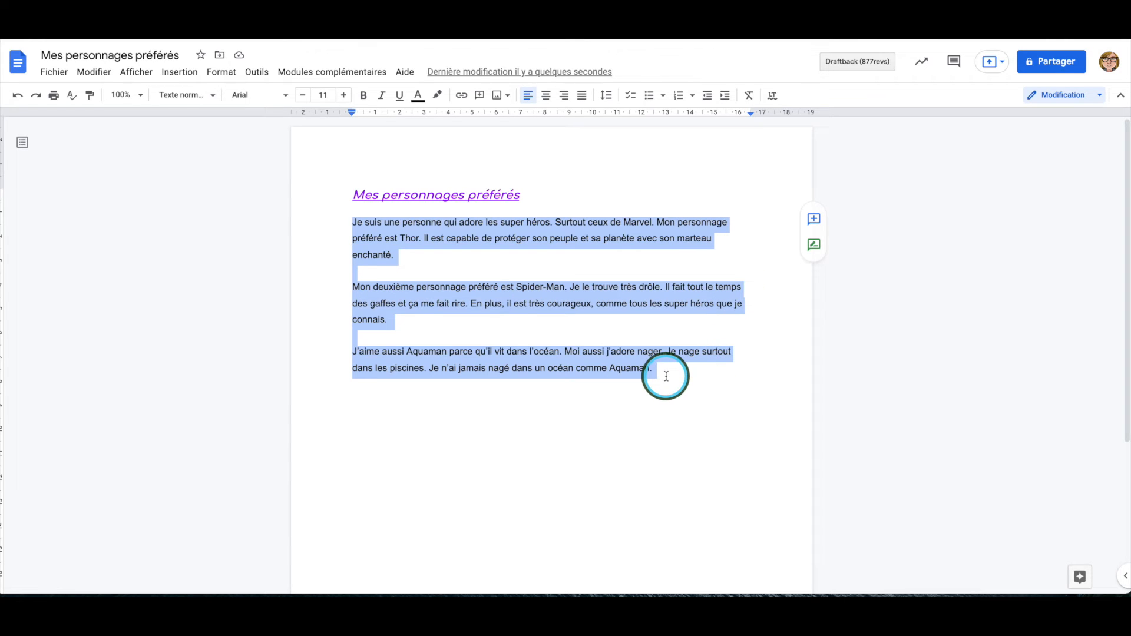
pyautogui.click(582, 96)
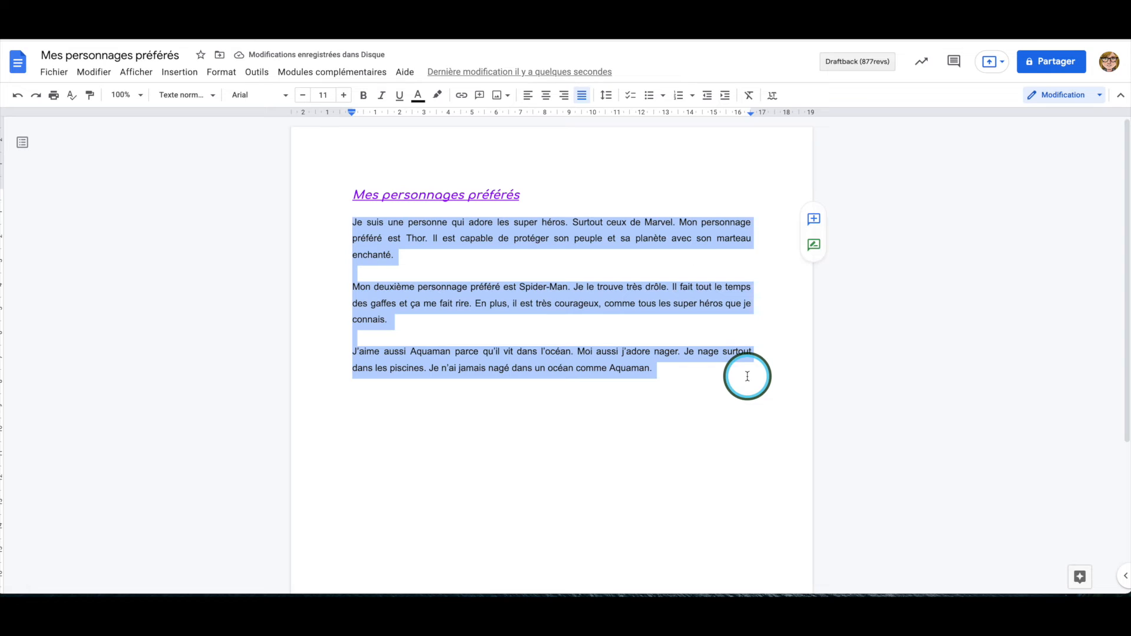
# Step: Centre the title on the page after trying right and left alignment
pyautogui.click(416, 198)
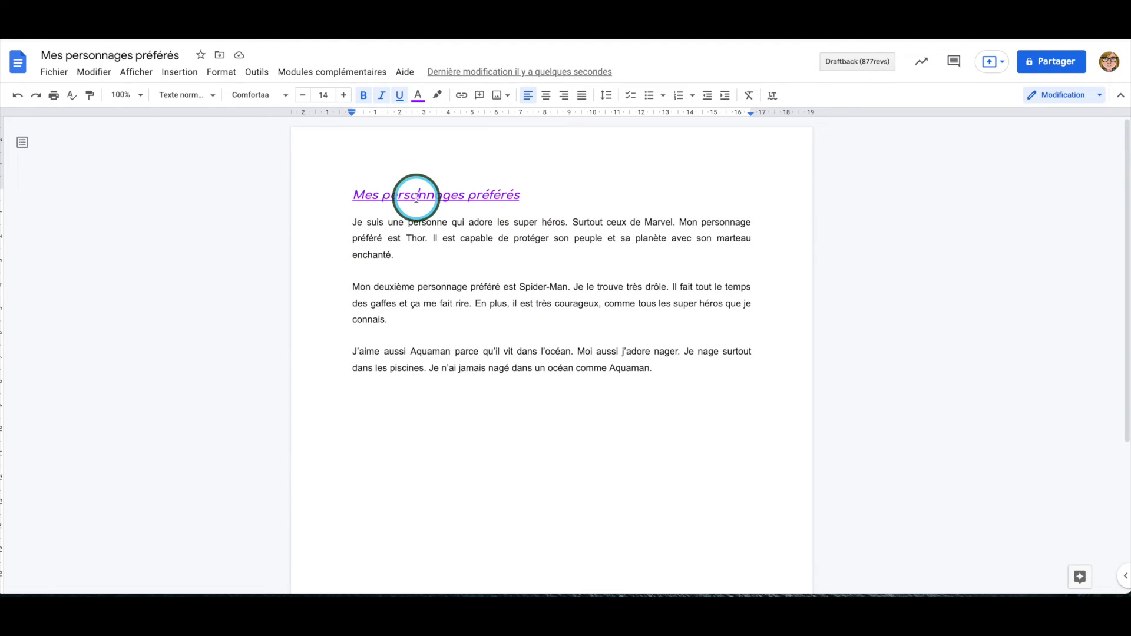
pyautogui.click(546, 97)
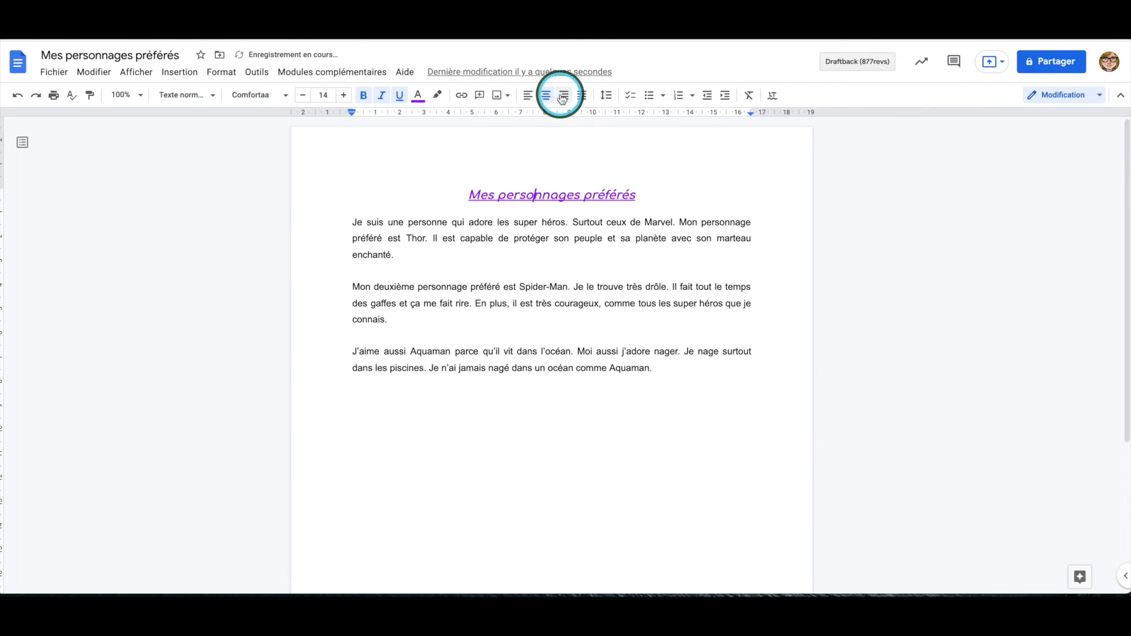
pyautogui.click(564, 97)
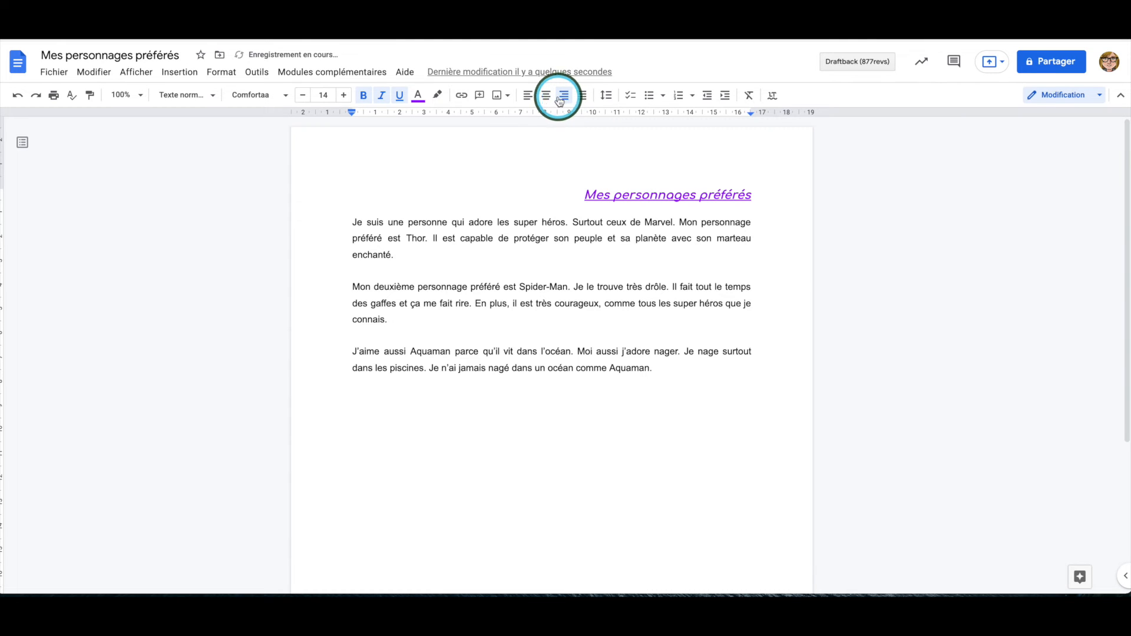
pyautogui.click(527, 96)
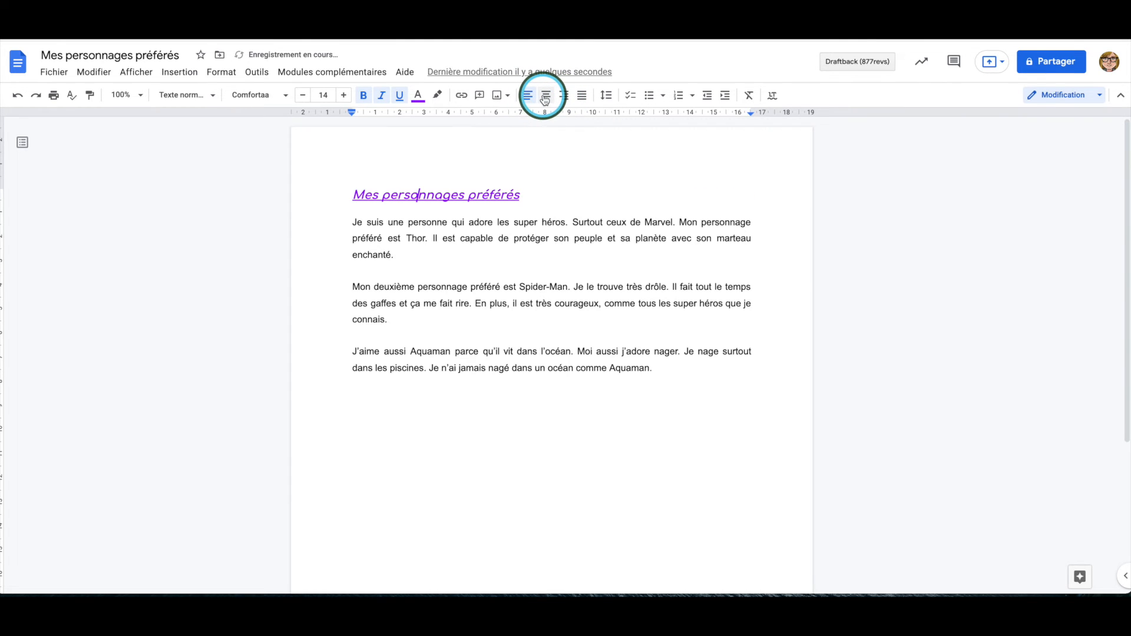
pyautogui.click(546, 97)
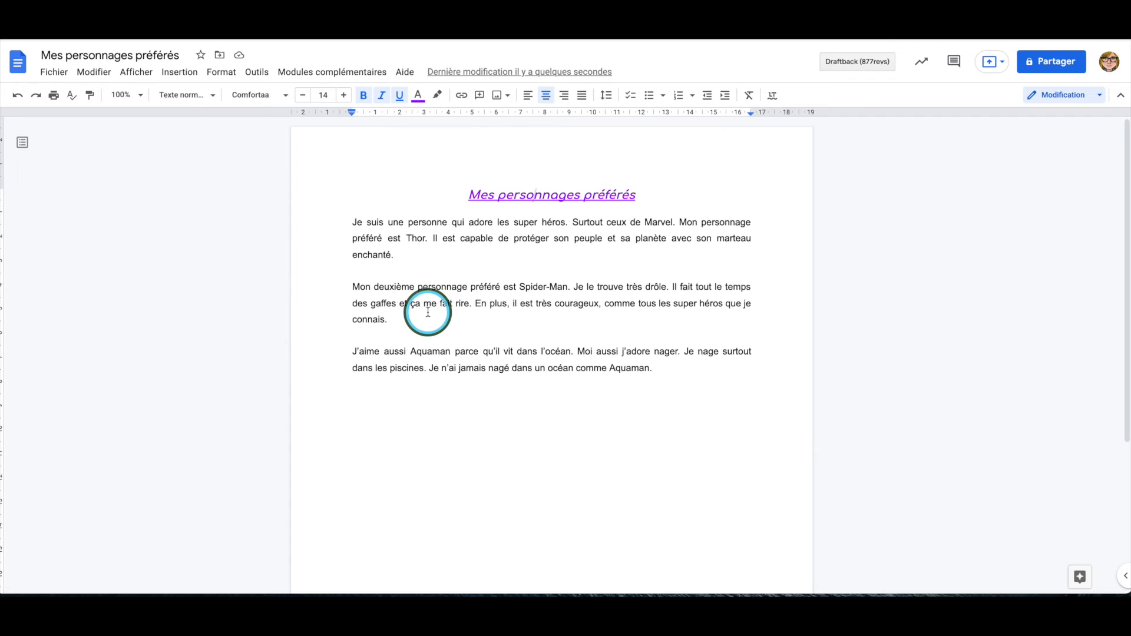
pyautogui.click(428, 238)
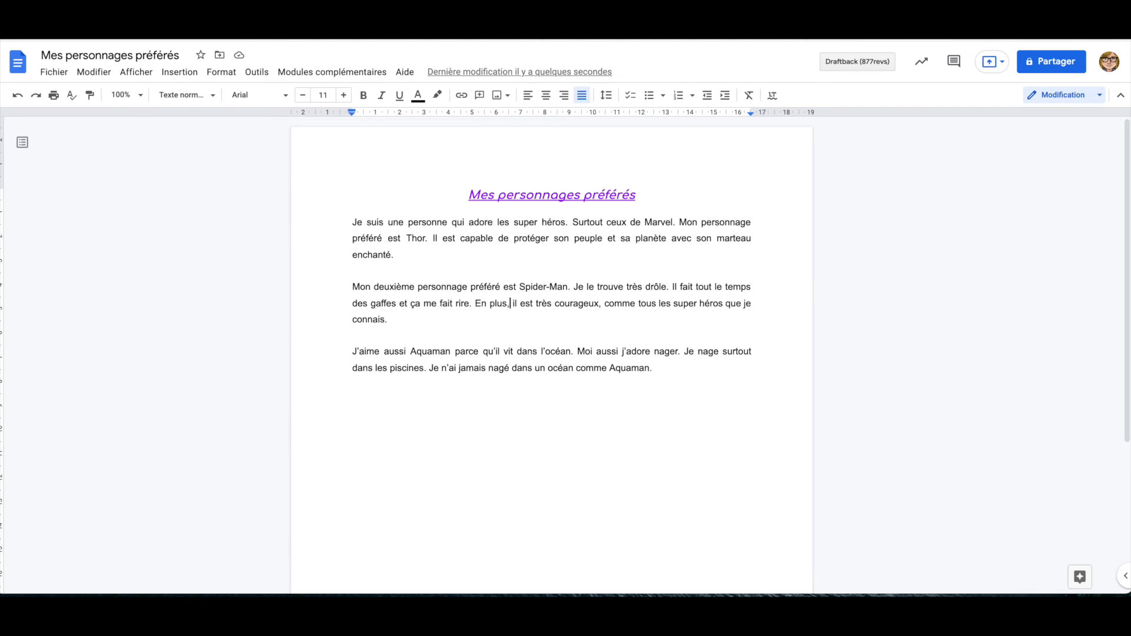
pyautogui.press('Left')
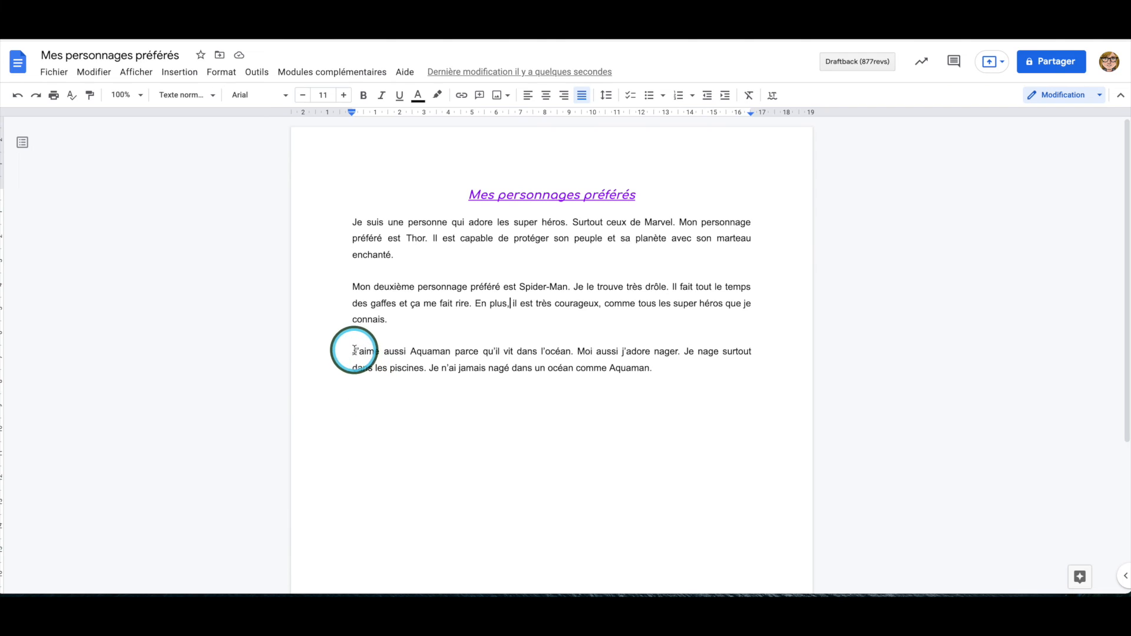
# Step: Delete the last paragraph, about Aquaman, and undo the deletion
pyautogui.moveTo(351, 348); pyautogui.dragTo(688, 368)
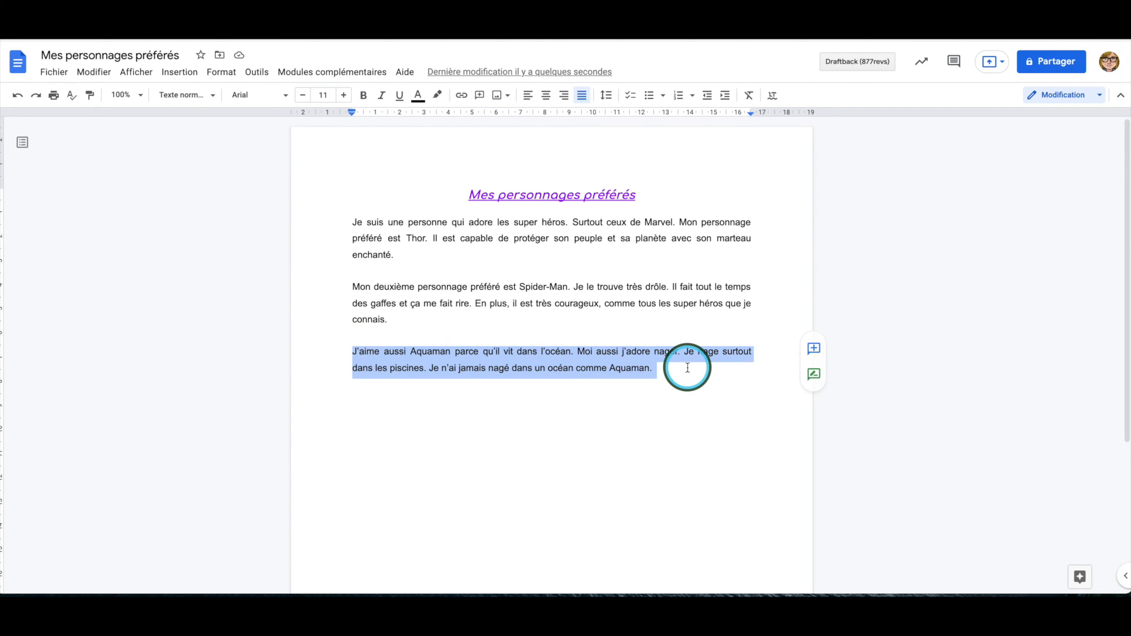
pyautogui.press('BackSpace')
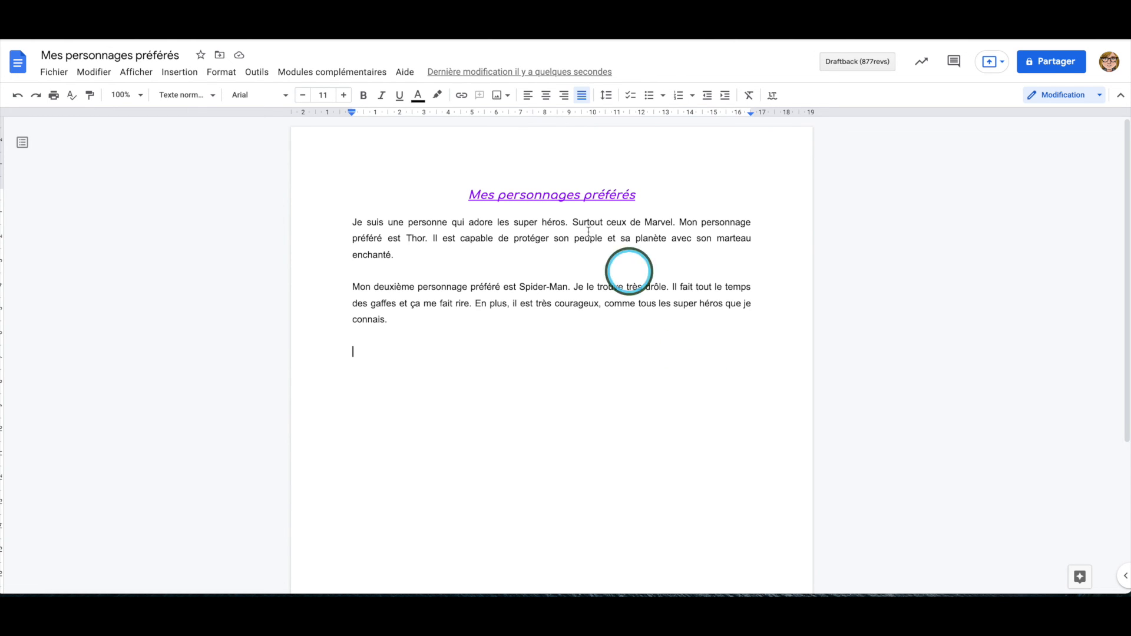
pyautogui.click(18, 96)
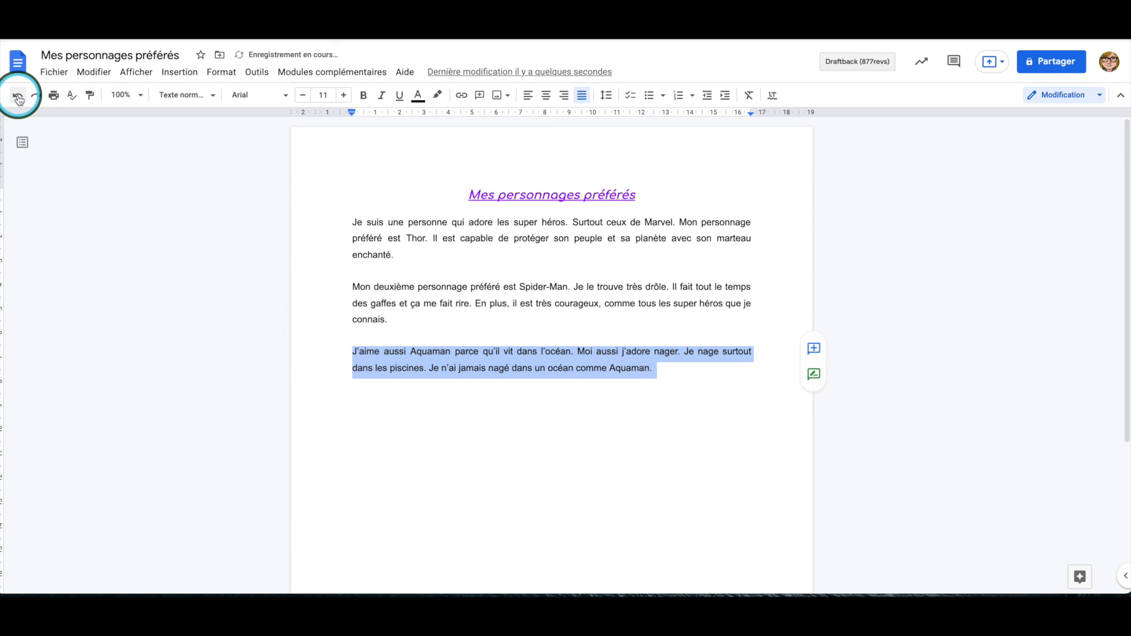